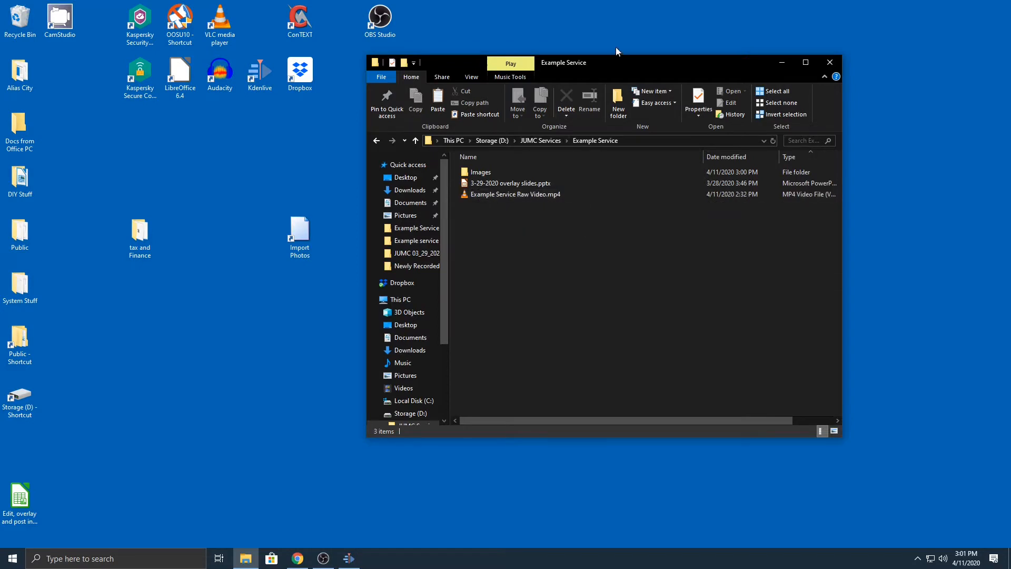
Move the Example Service folder window aside, open Audacity, dismiss its welcome message, and reposition and enlarge its window.
drag(615, 61, 770, 15)
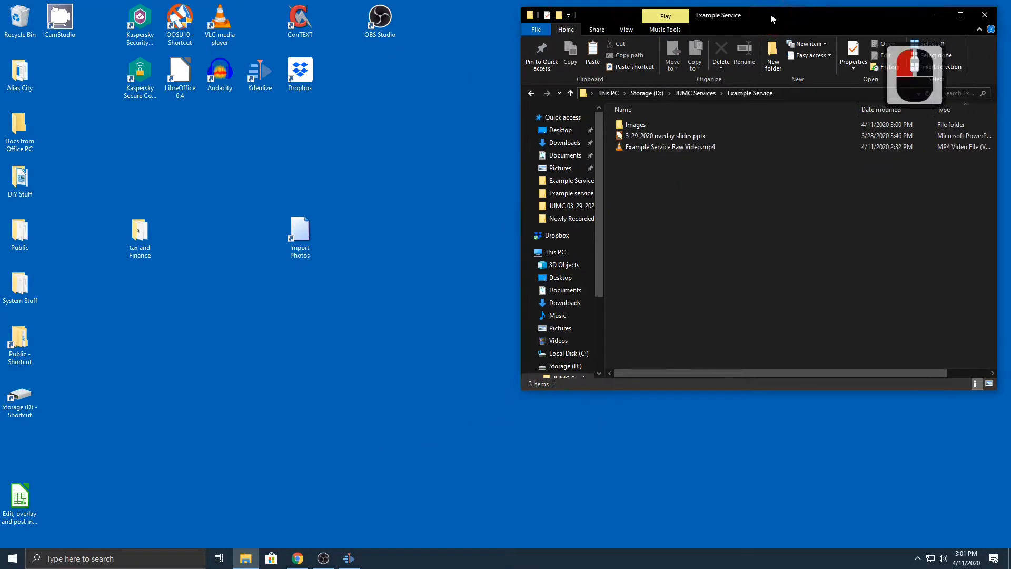
double_click(219, 78)
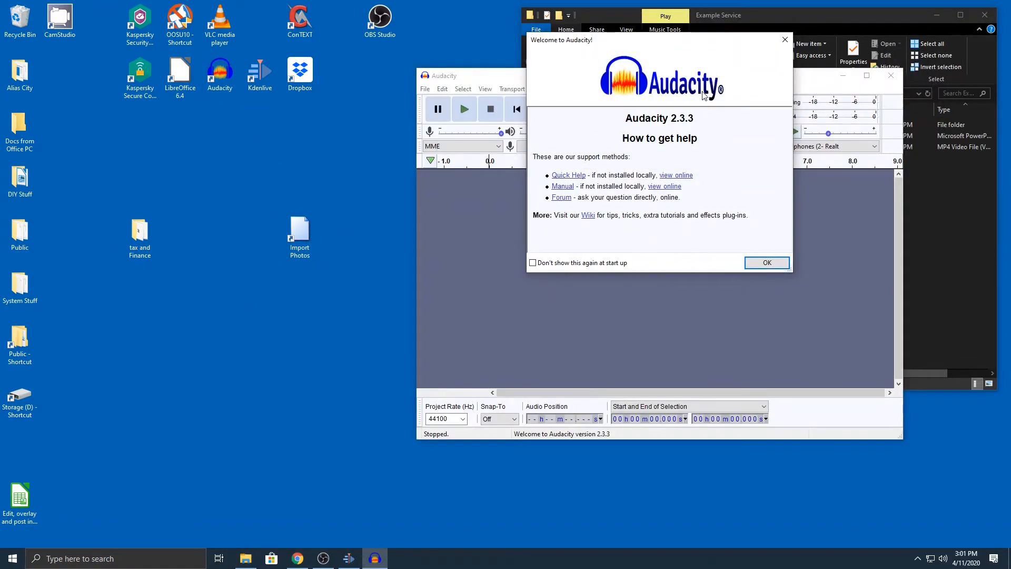
click(784, 40)
drag(760, 77, 367, 30)
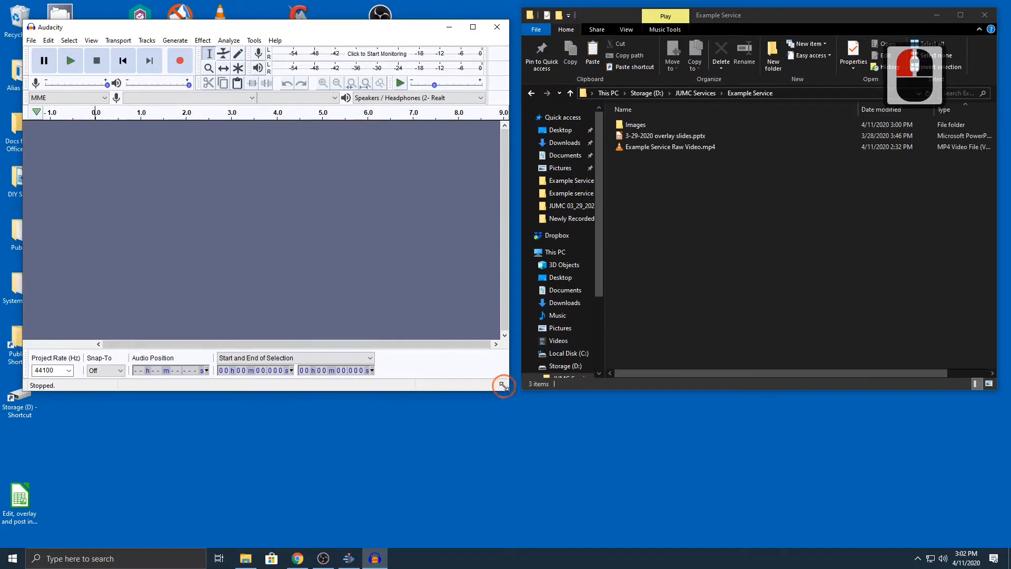
drag(503, 386, 741, 513)
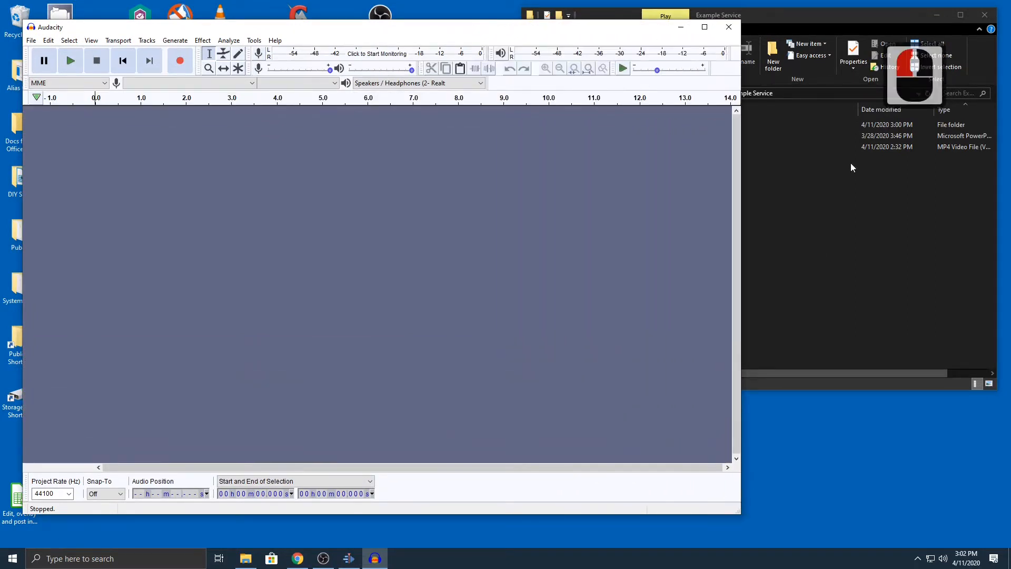
Import Example Service Raw Video.mp4 from the Example Service folder into the empty Audacity project.
click(827, 11)
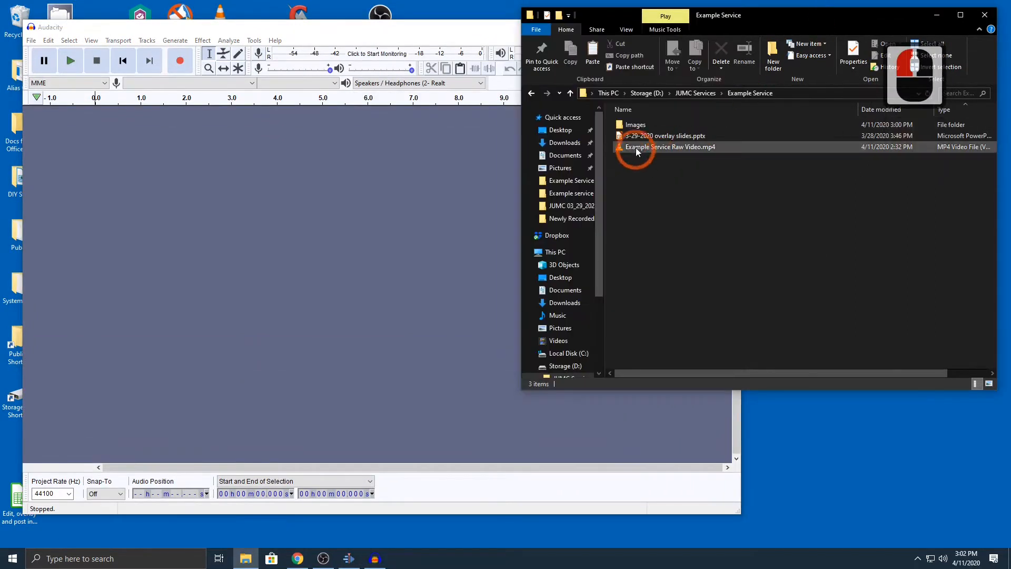
drag(641, 148, 278, 273)
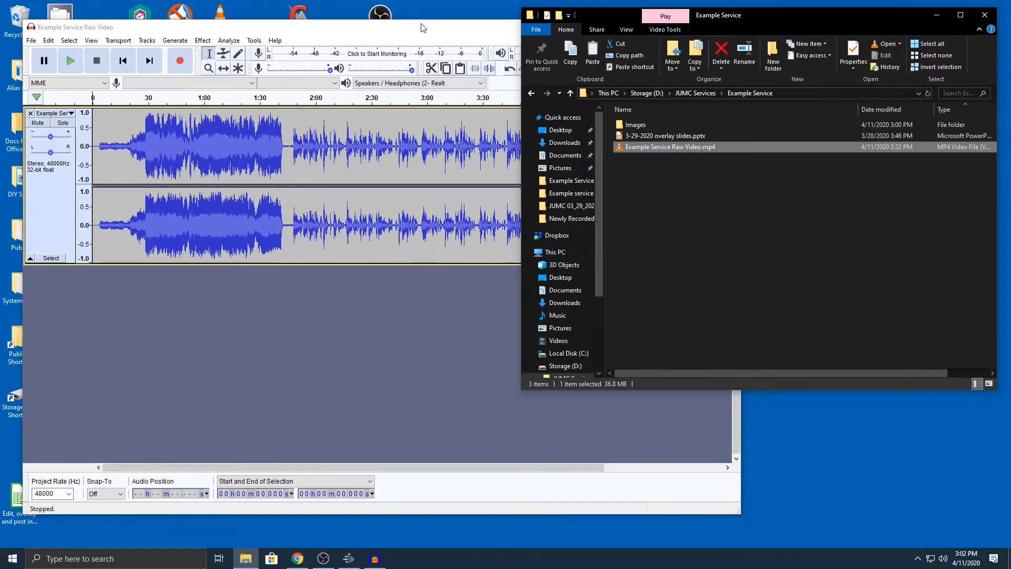
click(338, 91)
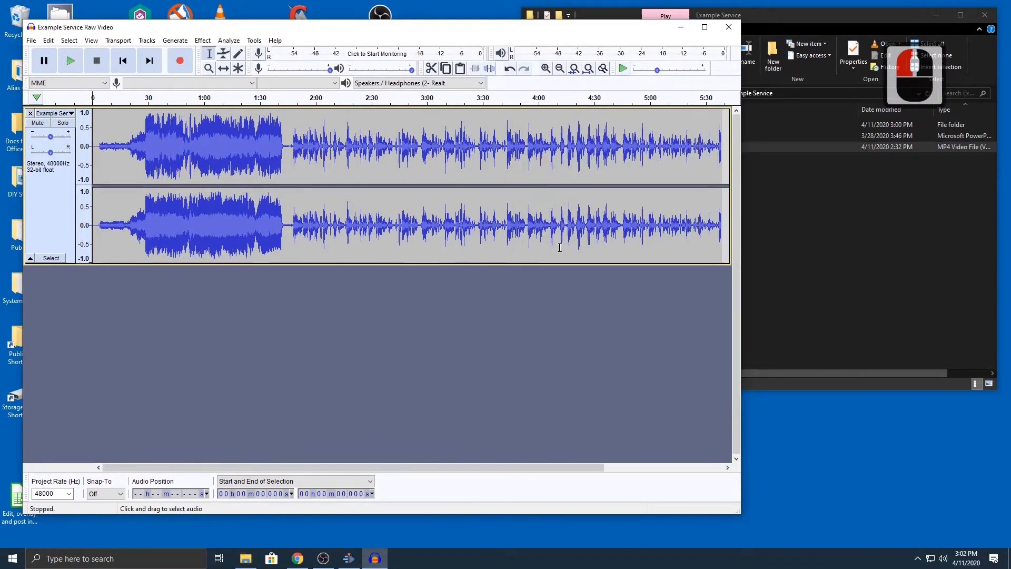
Listen to the loud music section starting at about 29 seconds.
click(147, 148)
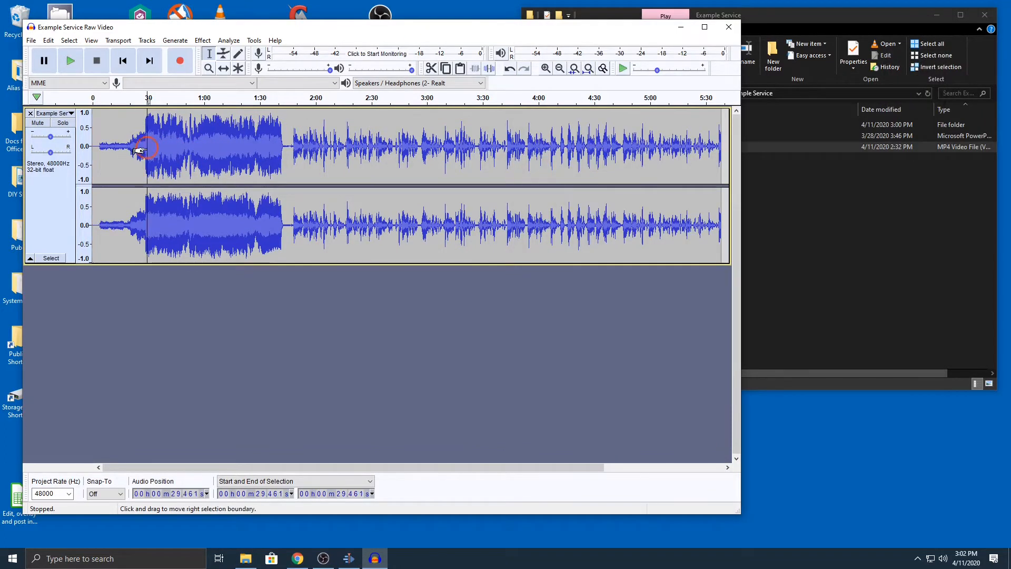
key(space)
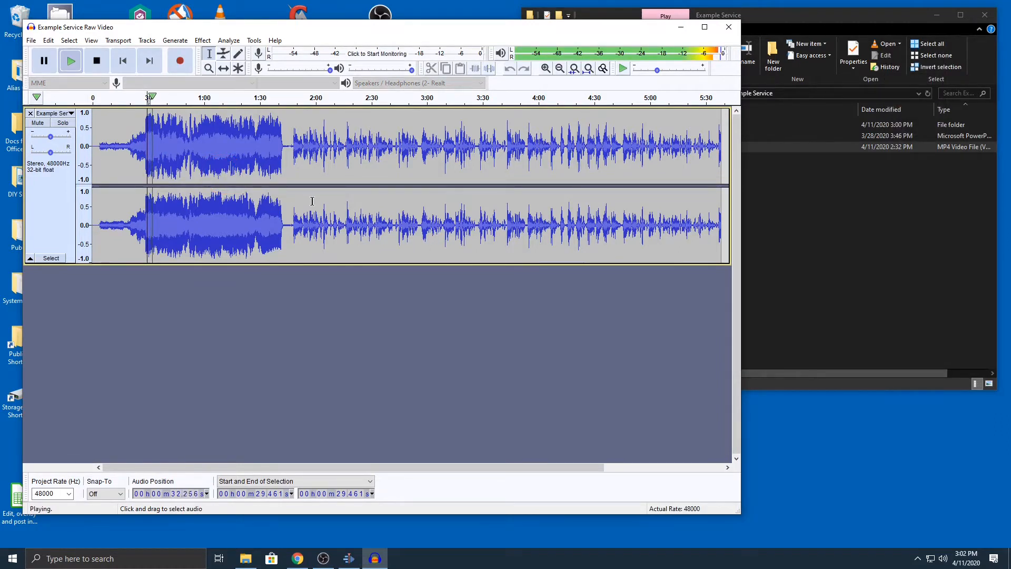
key(space)
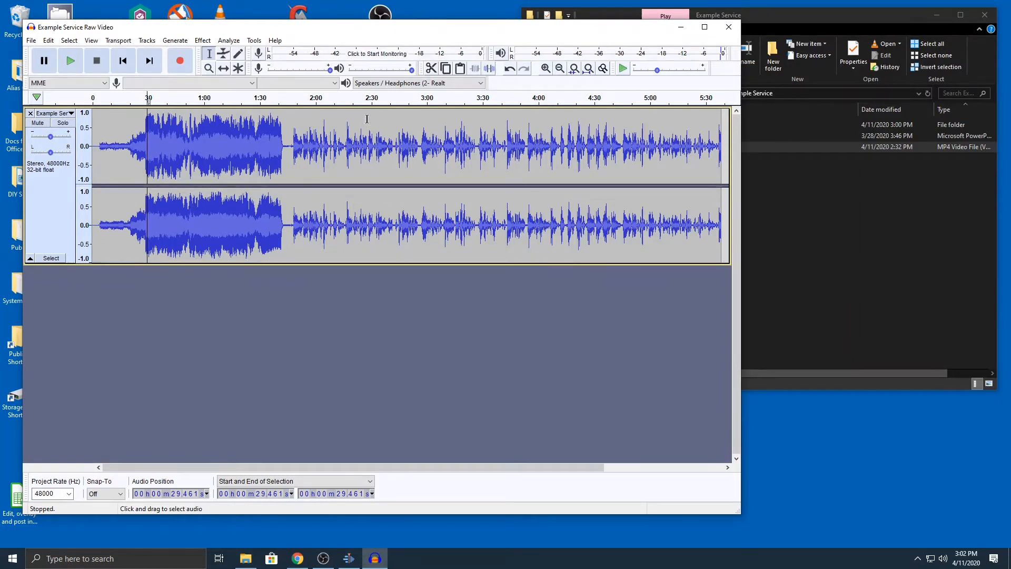
Examine the quiet gap after the music and listen to its background noise from about 1:43.
click(288, 148)
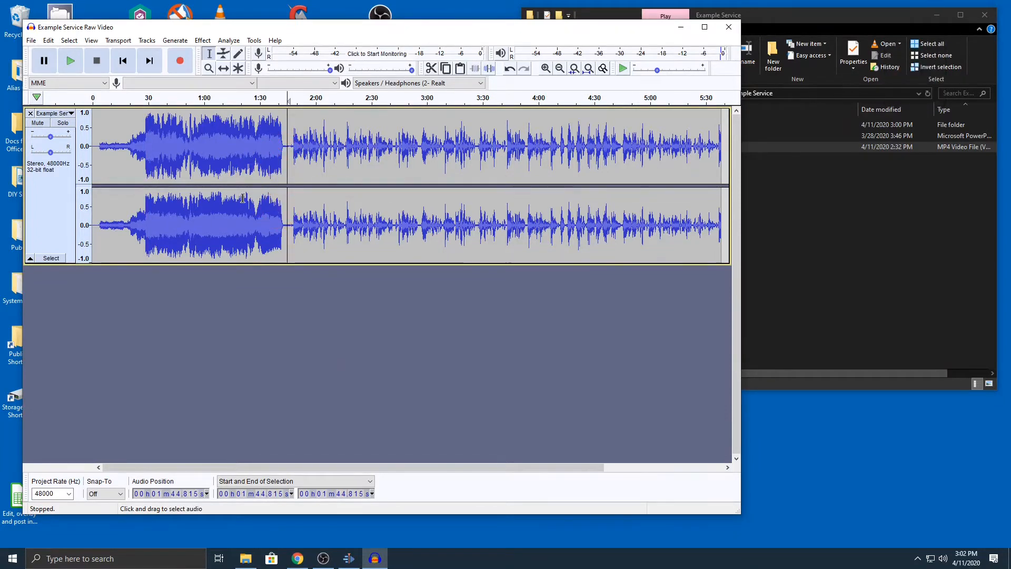
click(283, 131)
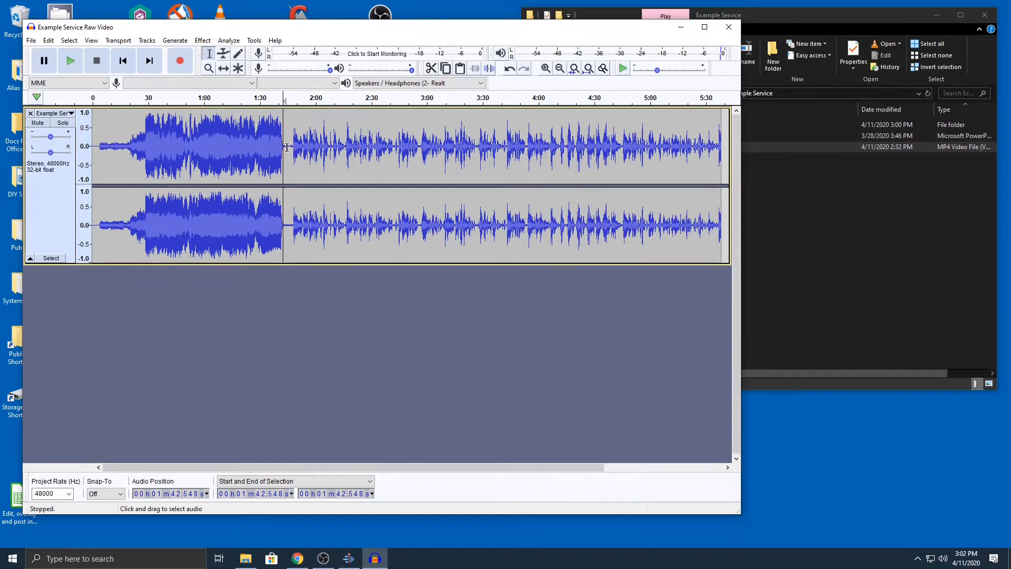
ctrl+scroll(287, 151, up, 2)
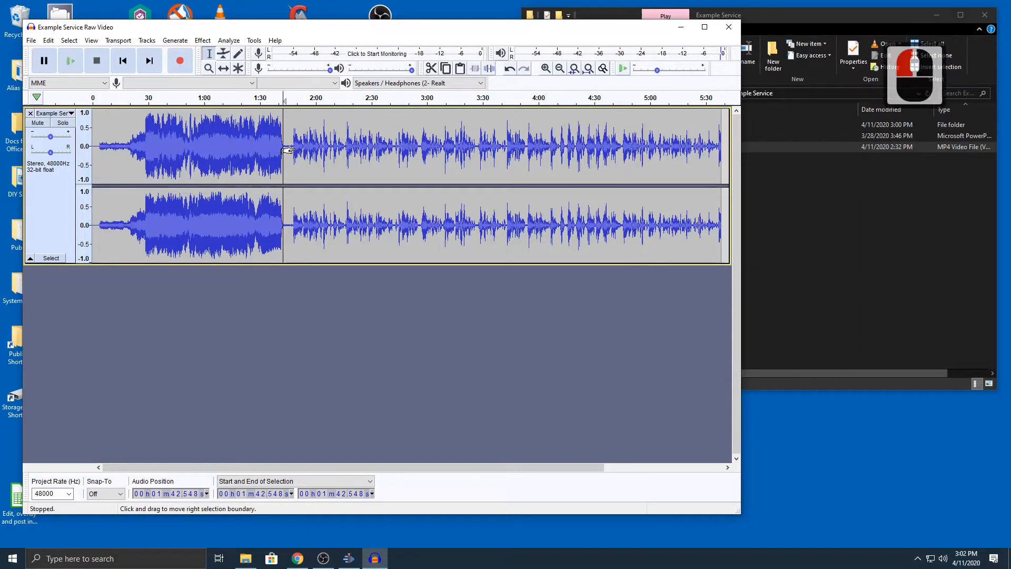
click(283, 153)
ctrl+scroll(279, 160, up, 1)
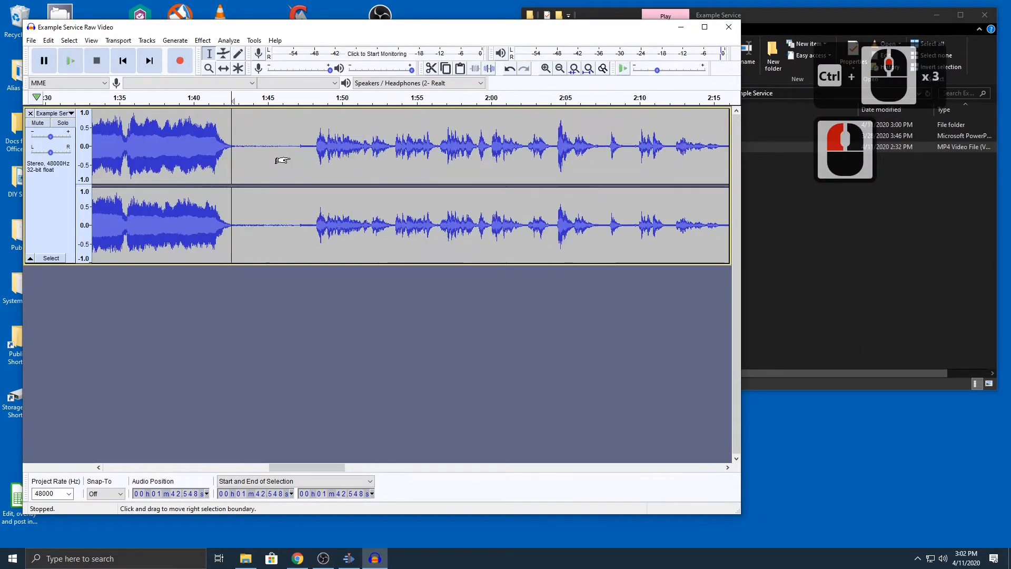
ctrl+scroll(290, 159, up, 1)
ctrl+scroll(289, 159, down, 1)
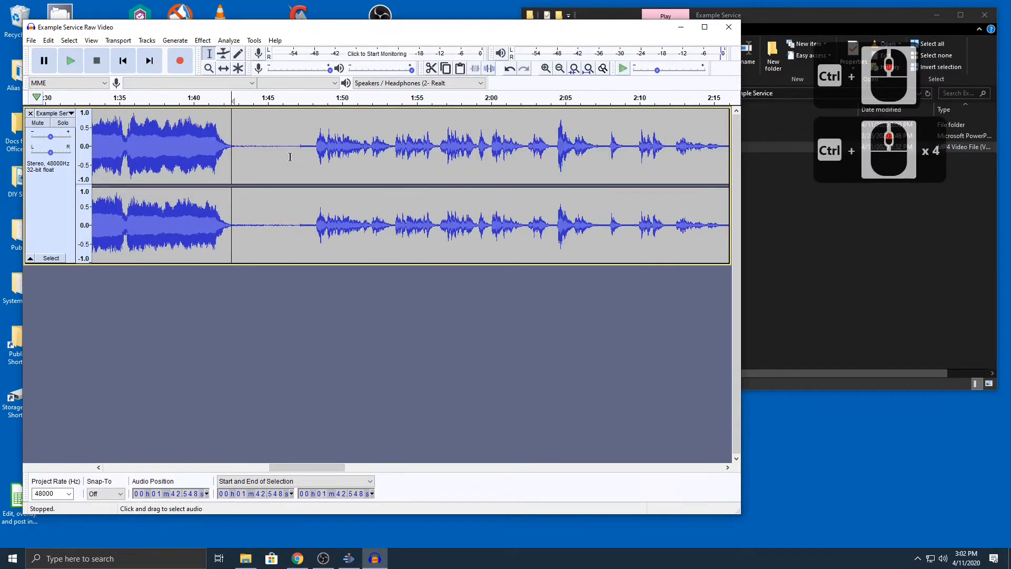
click(242, 147)
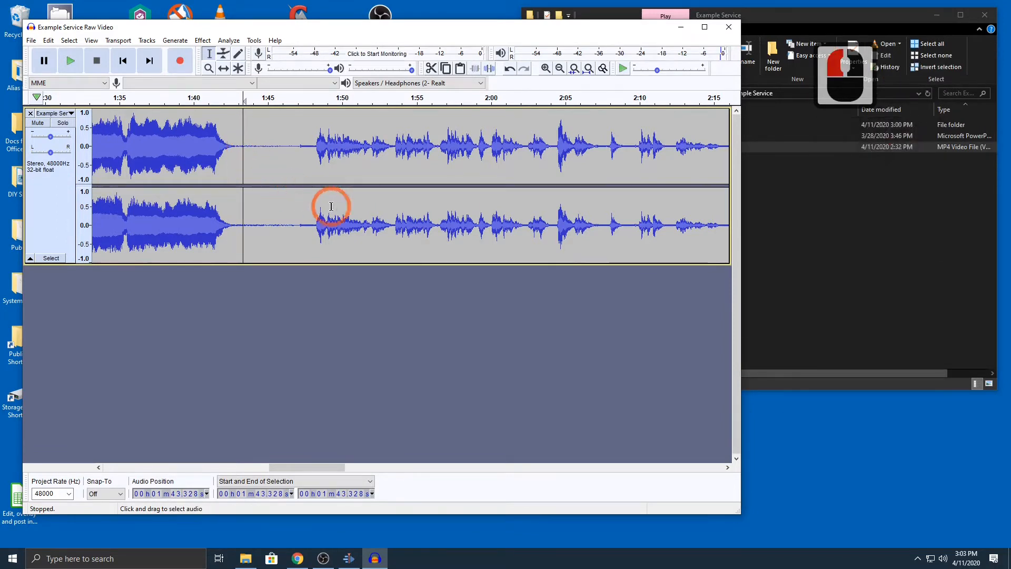
key(space)
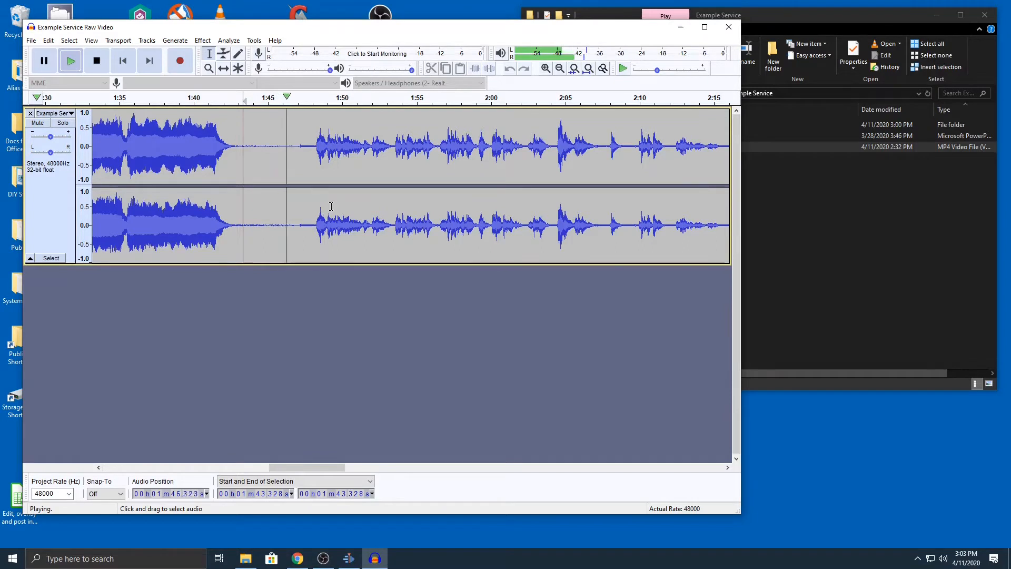
key(space)
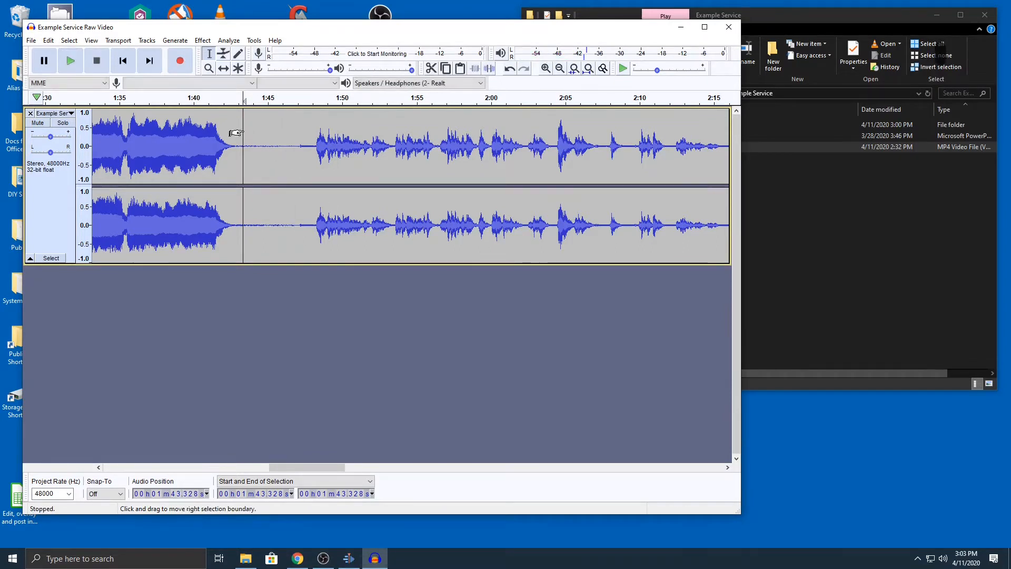
Capture a Noise Reduction profile from the quiet gap between about 1:43.8 and 1:47.0.
drag(249, 129, 297, 128)
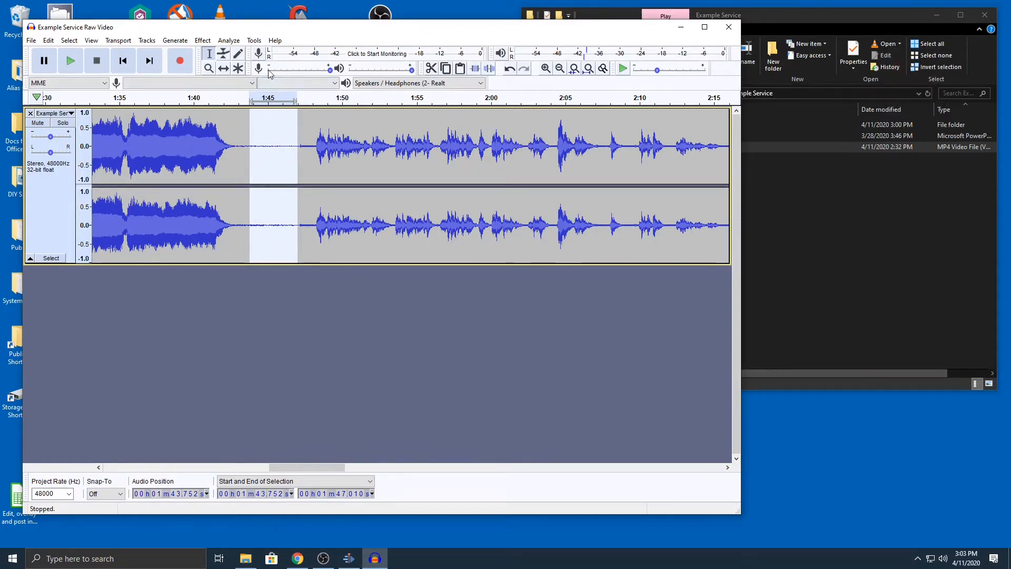
click(204, 41)
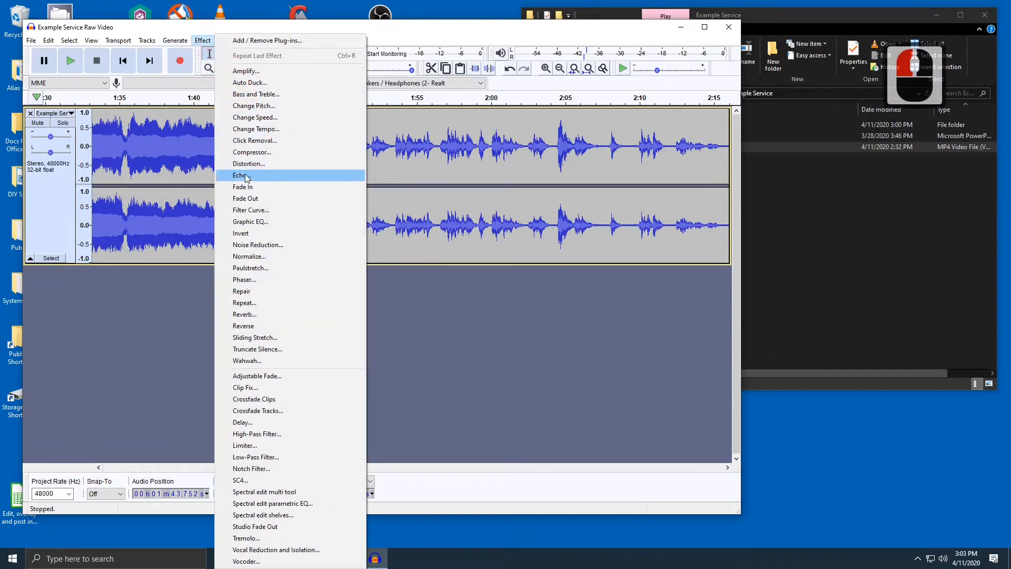
click(250, 245)
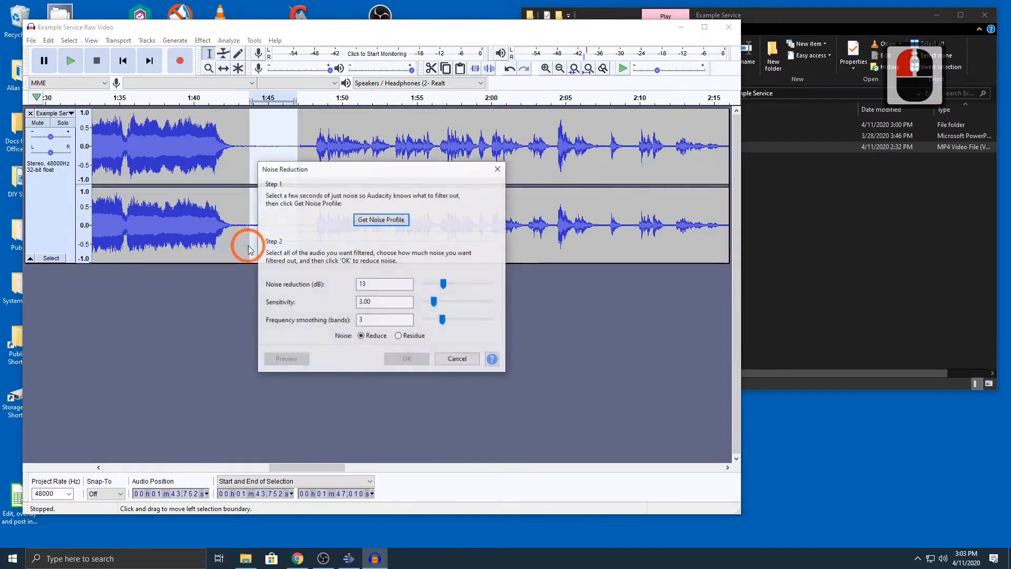
click(375, 220)
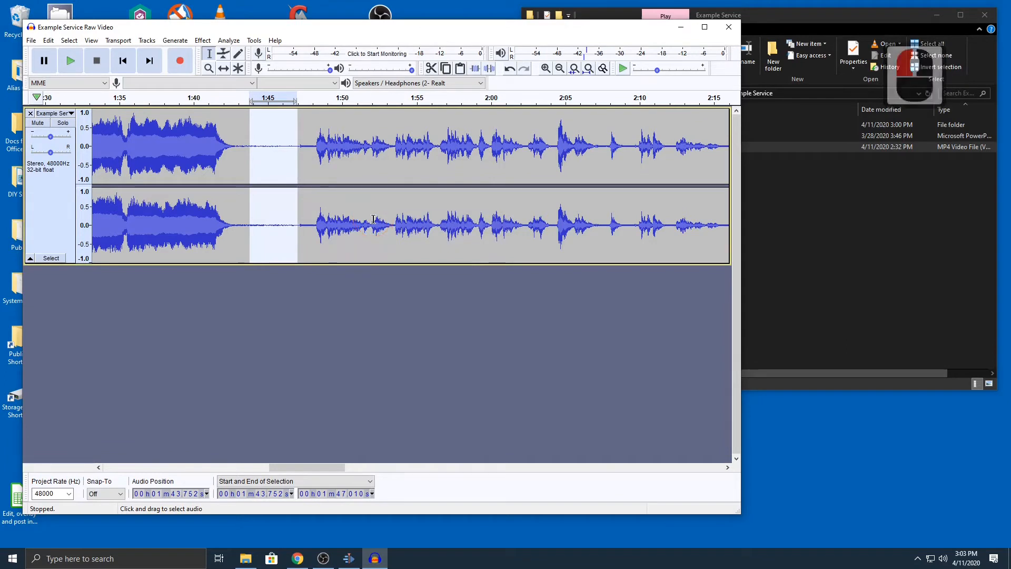
Select the entire track, preview Noise Reduction at 16 dB, and apply it.
click(308, 128)
double_click(308, 128)
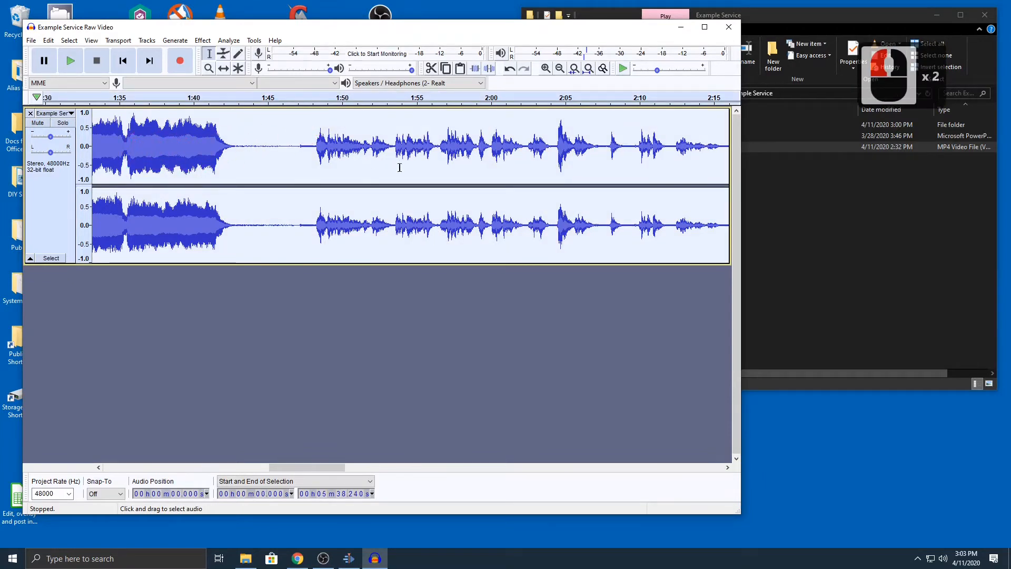
right_click(274, 128)
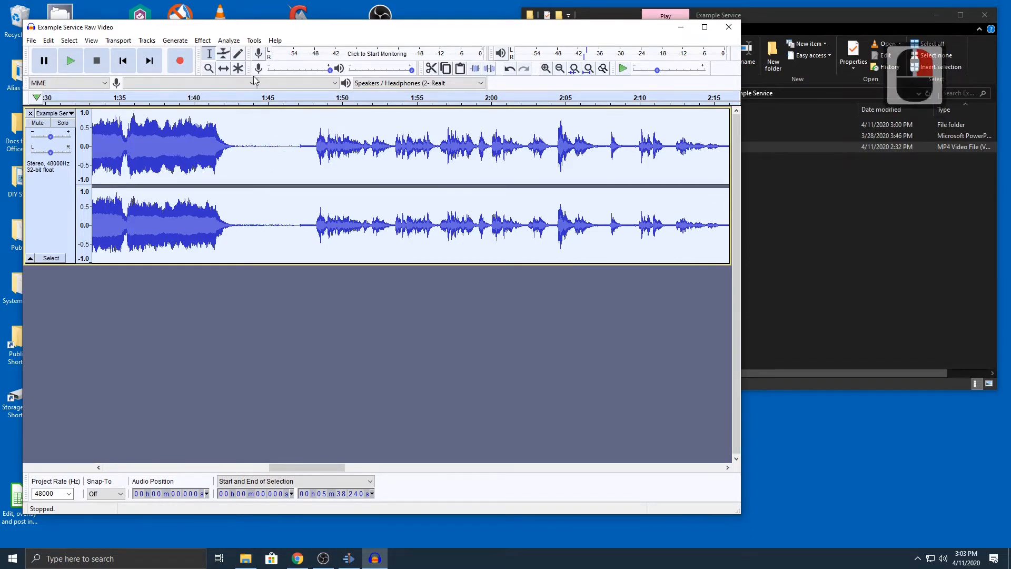
click(203, 41)
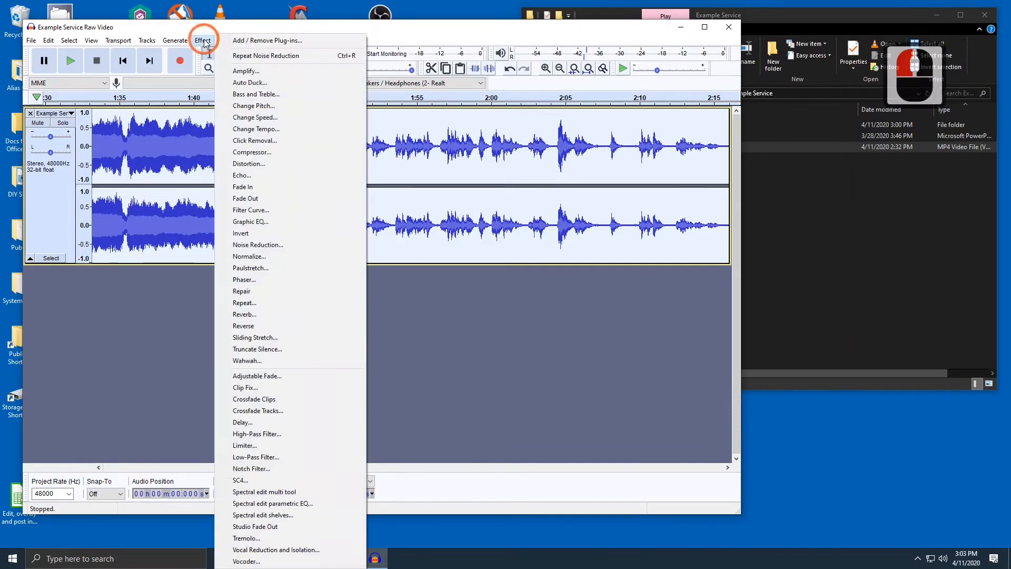
click(251, 245)
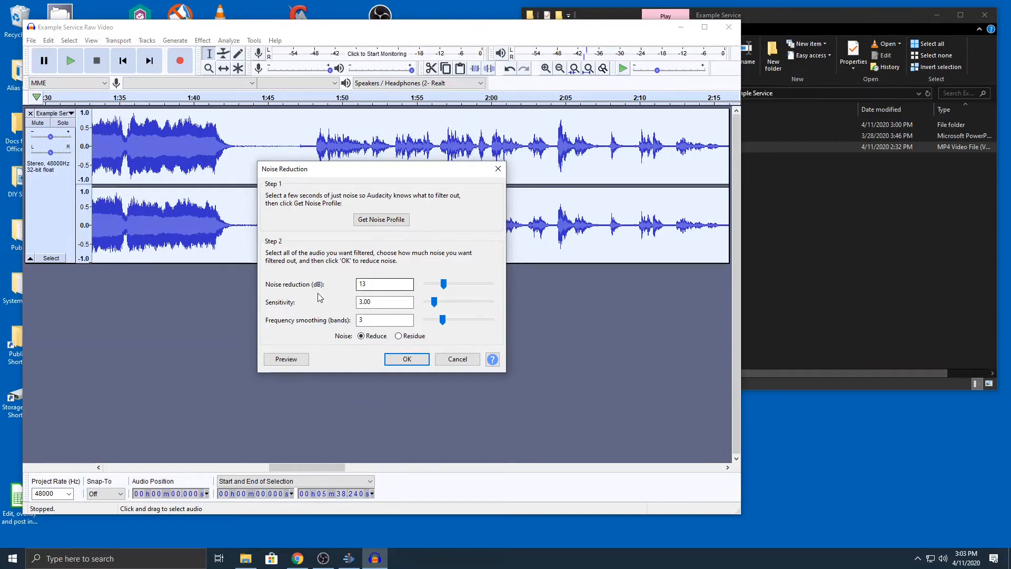
click(363, 286)
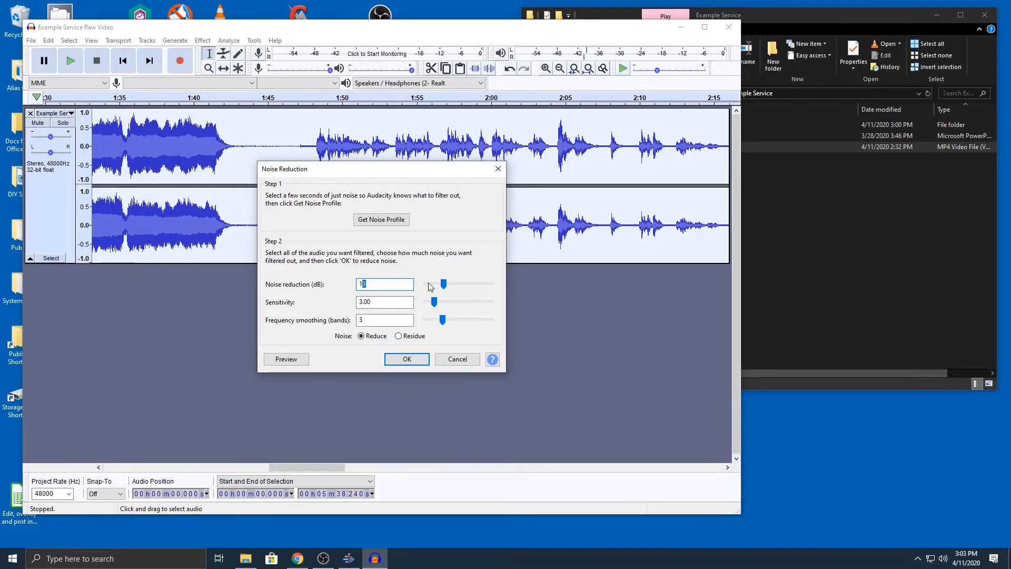
text(6)
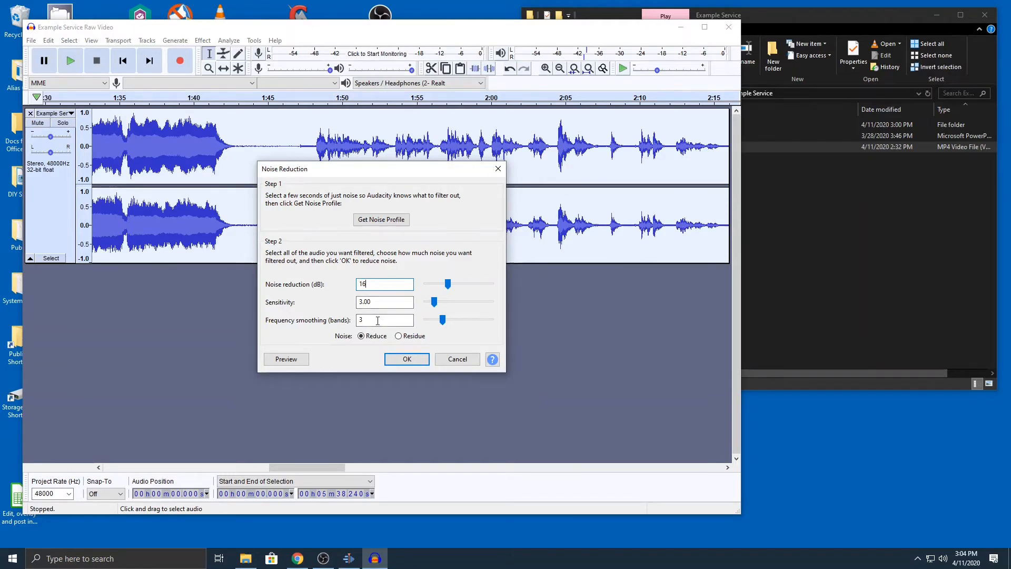
click(296, 360)
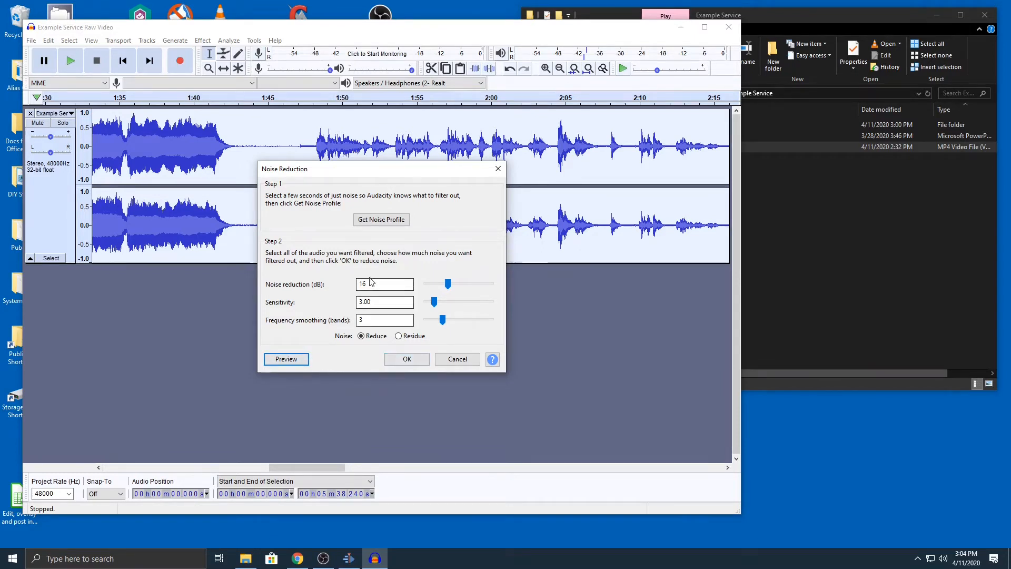
click(402, 361)
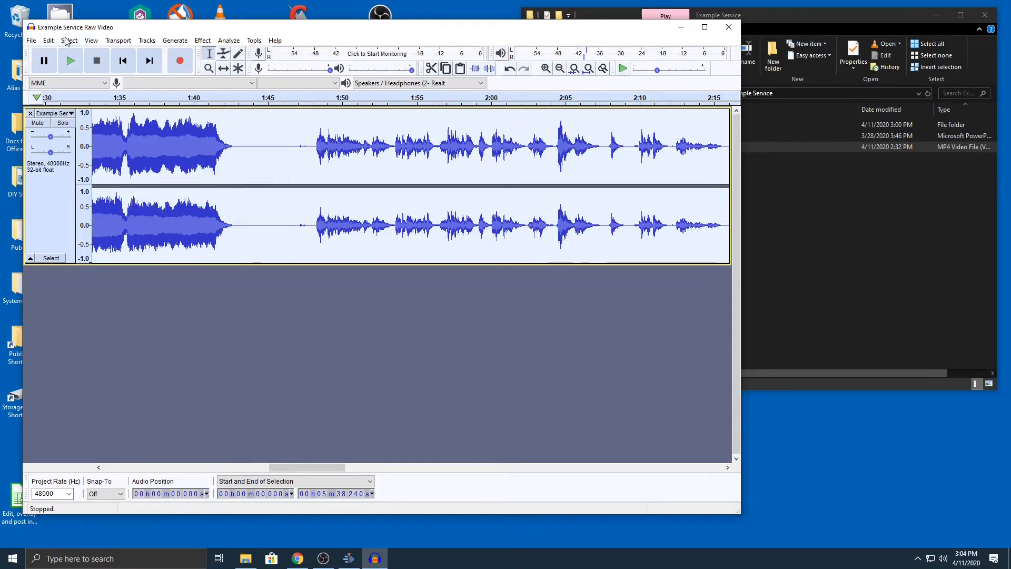
Export the audio as an MP3 named Example Service Cleaned Up Audio.mp3 in the Example Service folder, leaving the metadata tags blank.
click(31, 40)
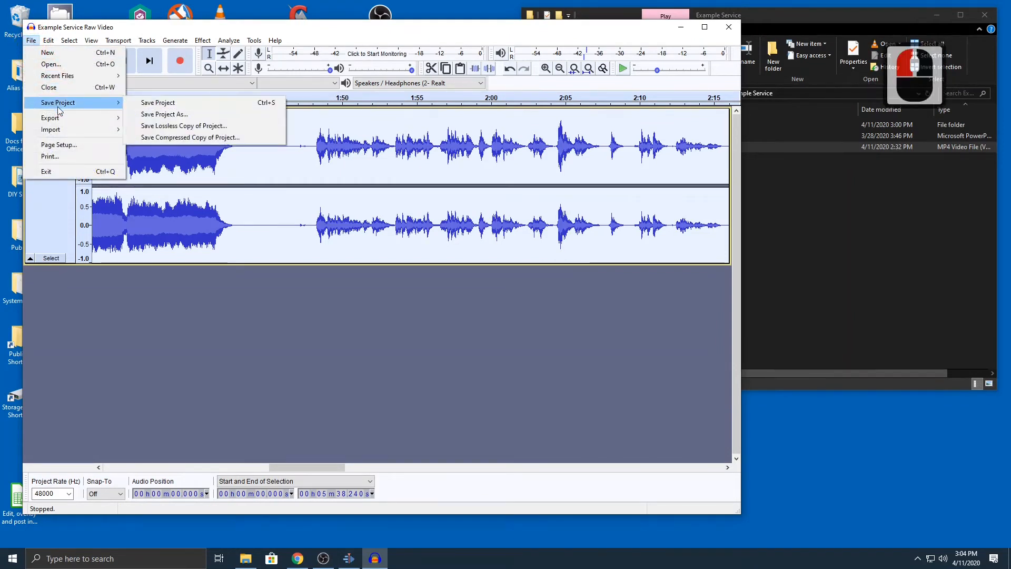
mouse_move(61, 122)
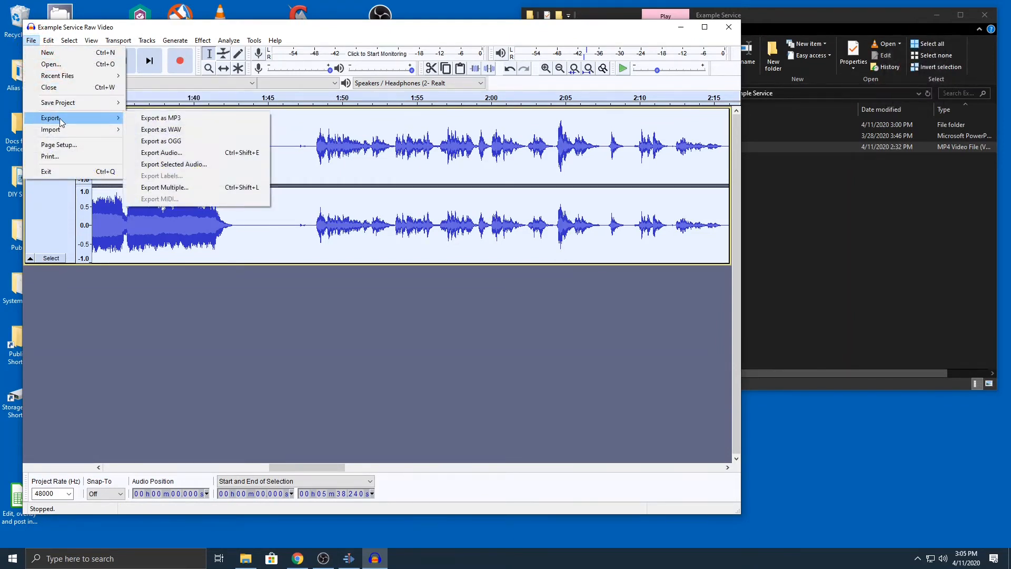
click(173, 120)
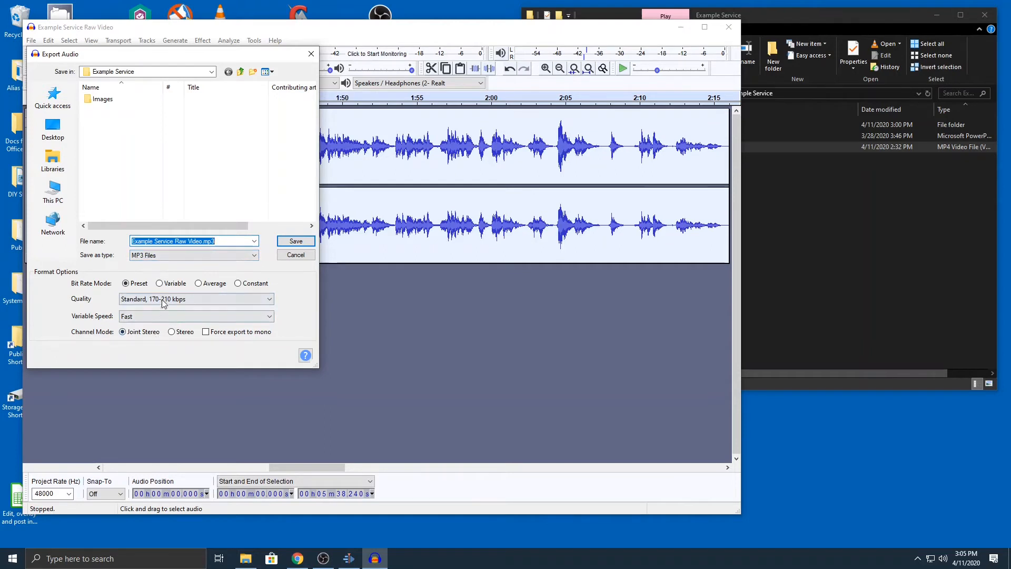
click(175, 239)
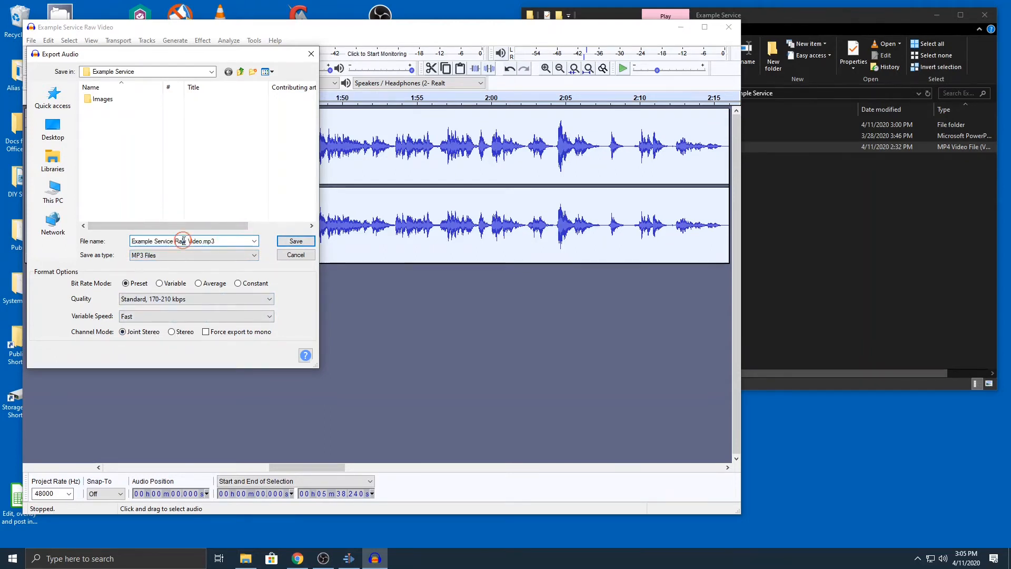
drag(175, 240, 206, 231)
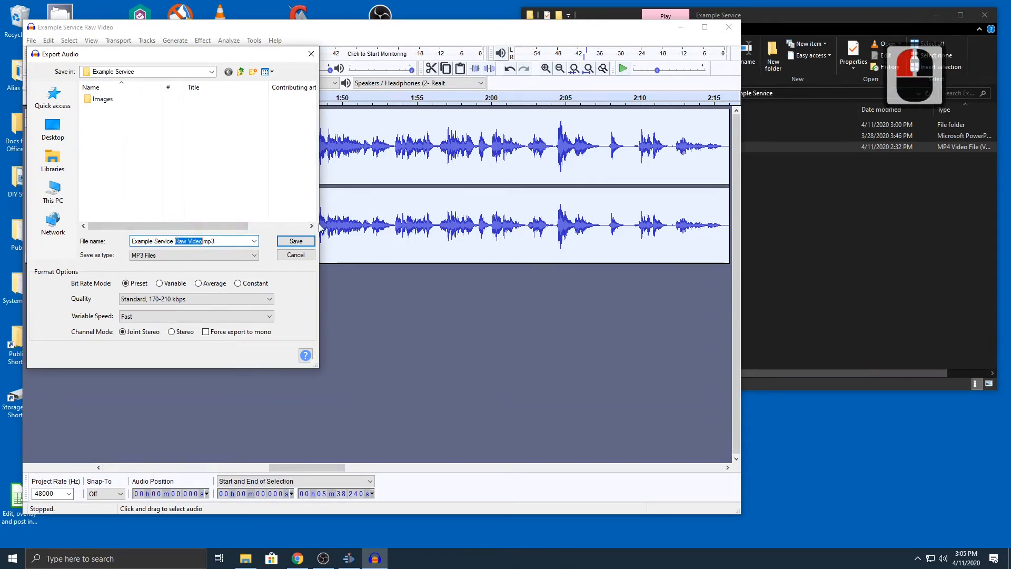
text(Cleane)
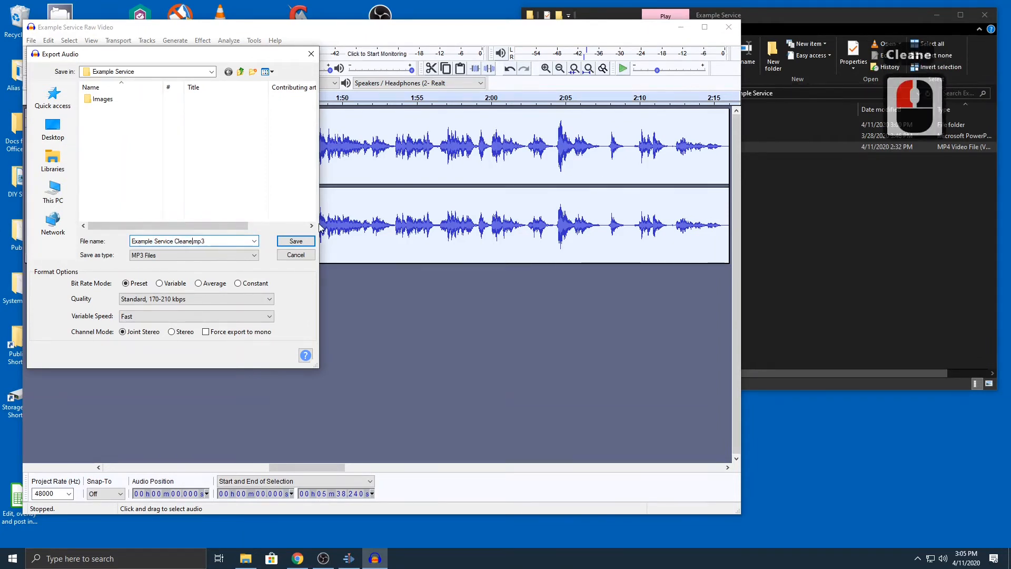
text(d Up Audo)
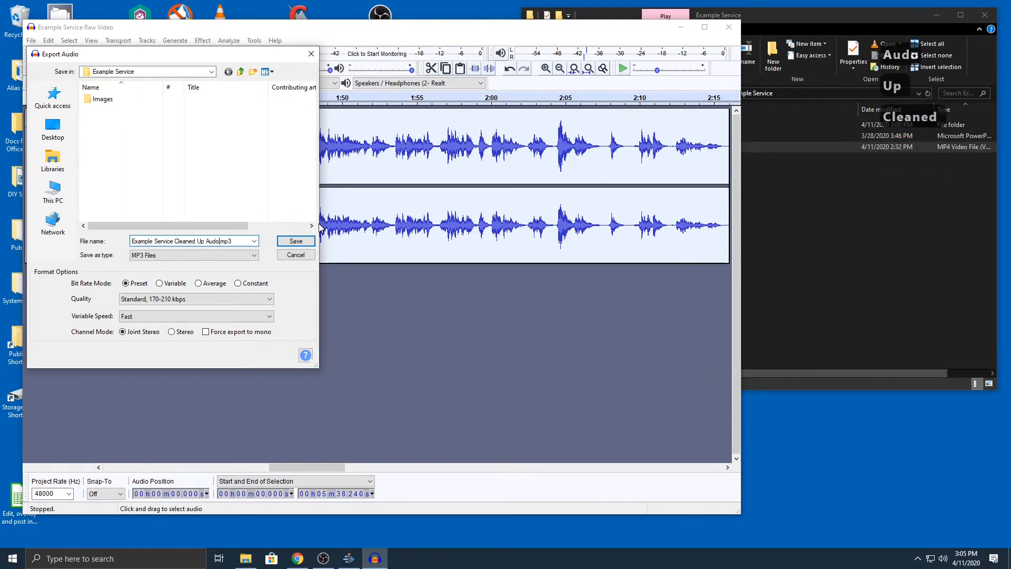
key(BackSpace)
text(io)
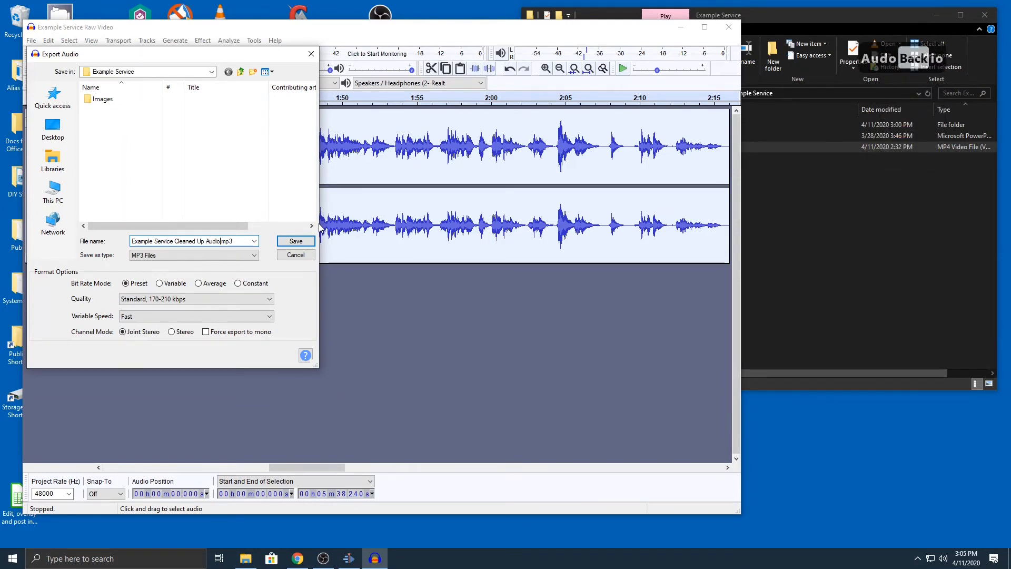
click(300, 242)
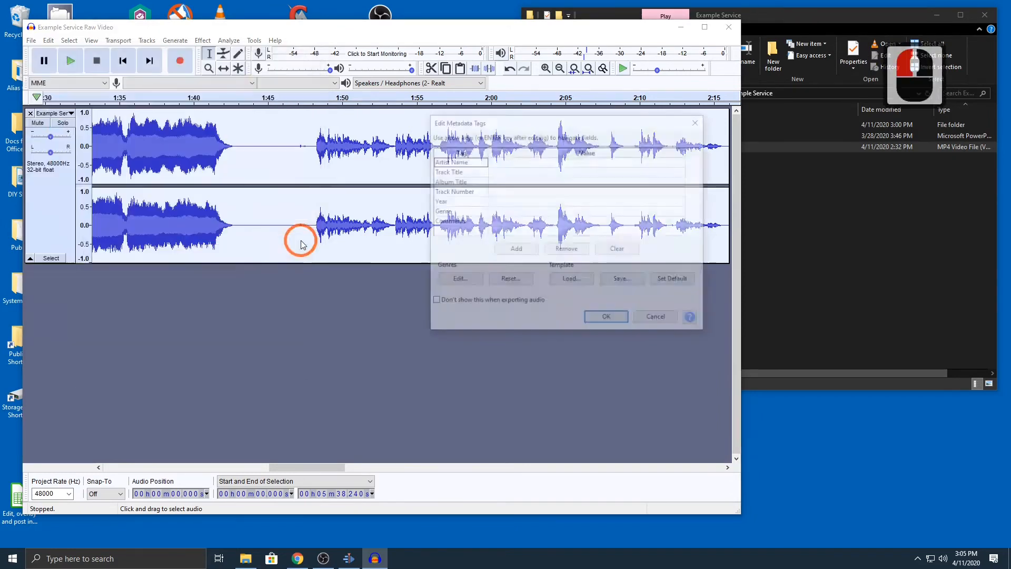
click(607, 319)
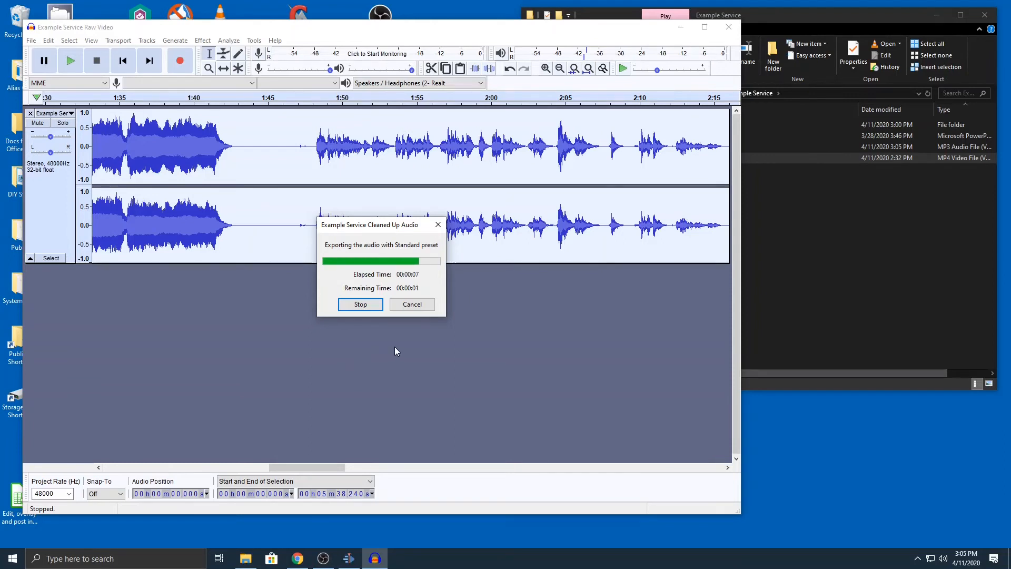
Close the audio project without saving it and select Example Service Cleaned Up Audio.mp3 in the Example Service folder.
click(728, 29)
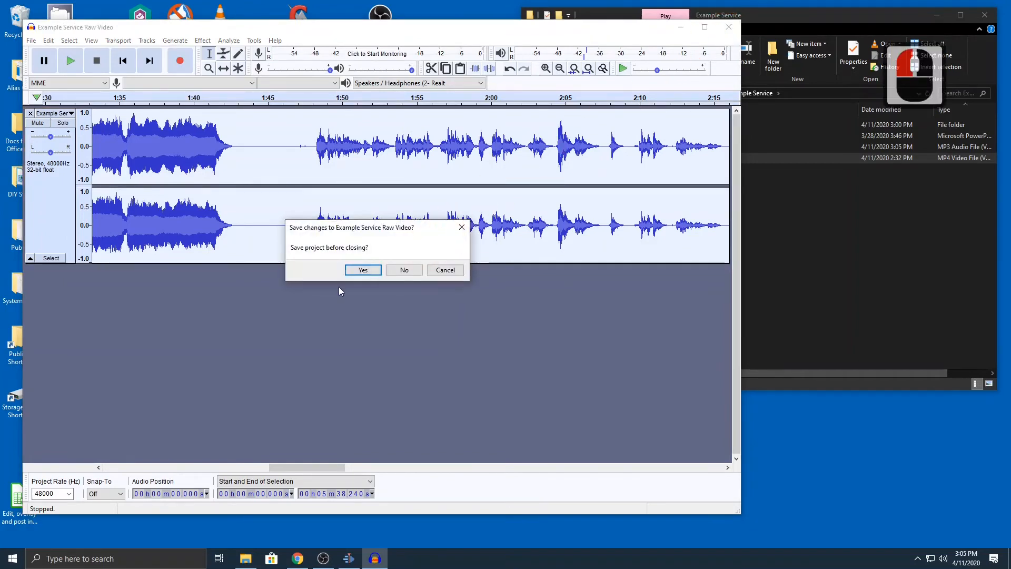
click(403, 270)
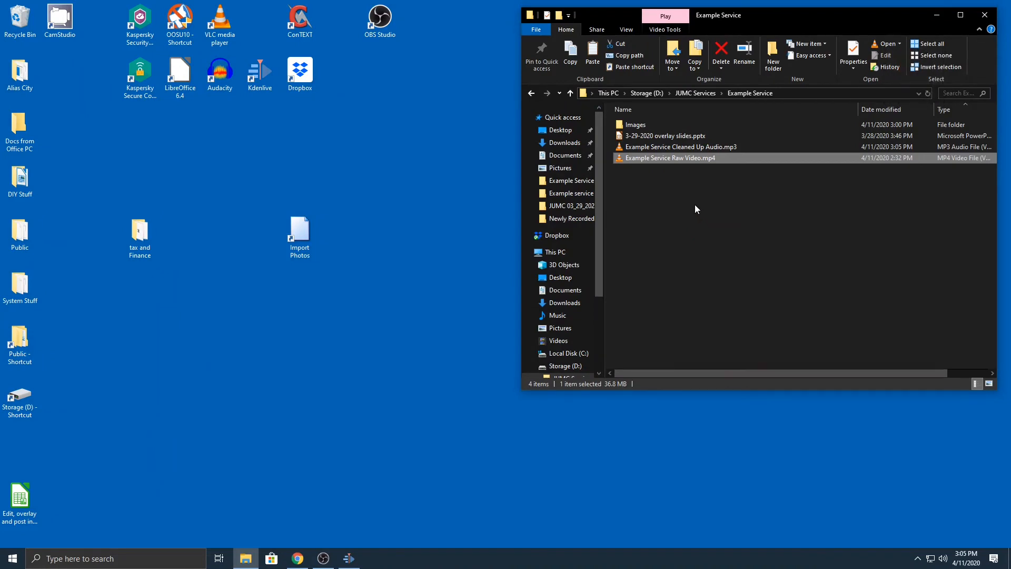
click(658, 149)
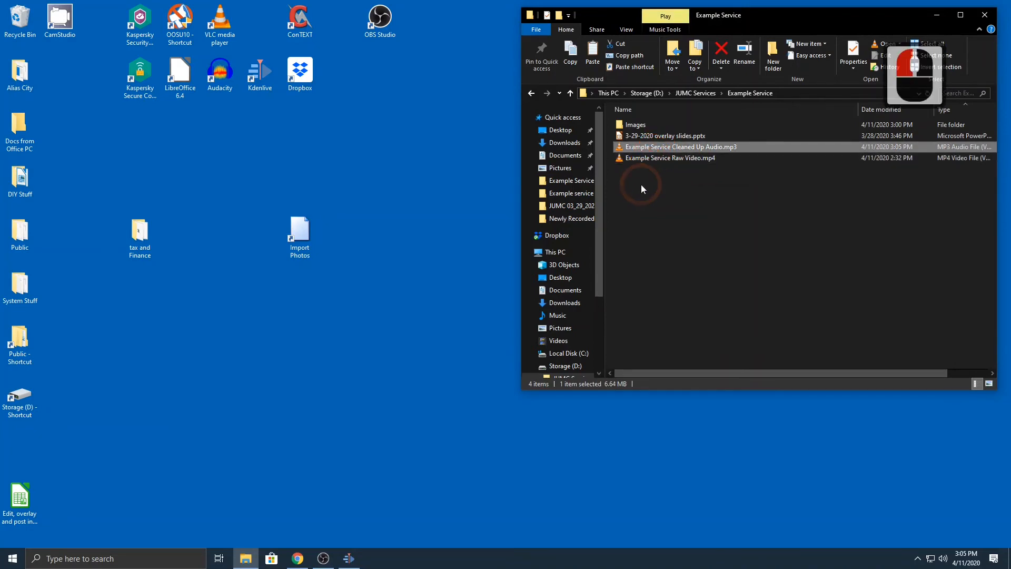
Play Example Service Cleaned Up Audio.mp3 in VLC, skip ahead from about 0:55 to 1:57 to check the cleaned sound, and close the player.
double_click(709, 147)
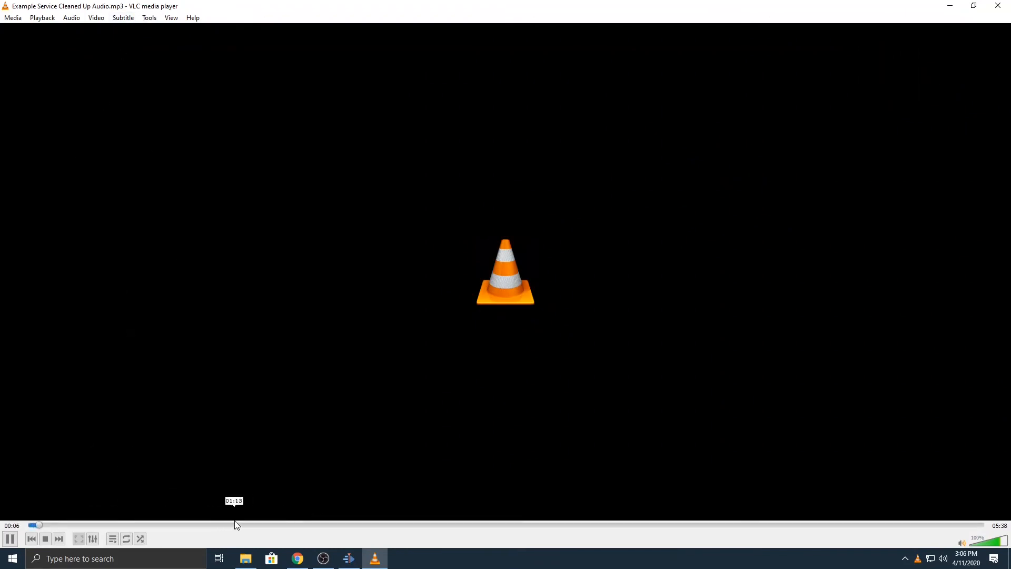
click(182, 525)
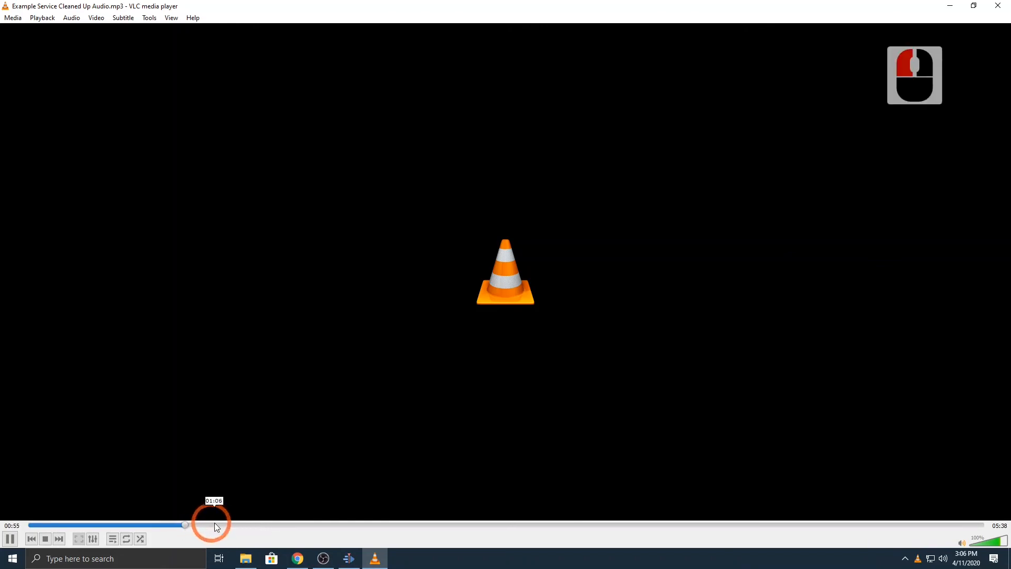
click(243, 525)
click(244, 525)
click(284, 524)
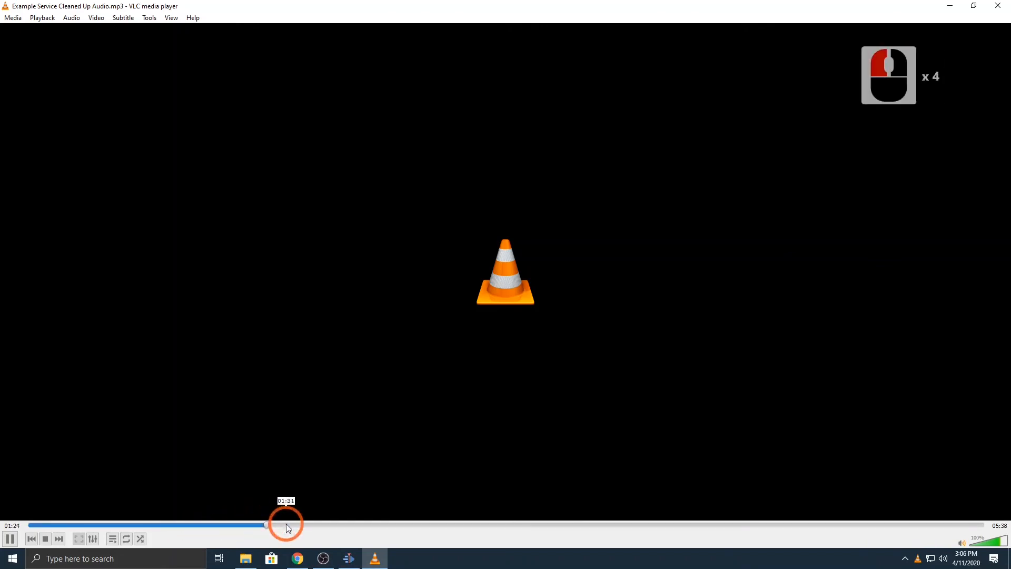
click(338, 524)
click(358, 525)
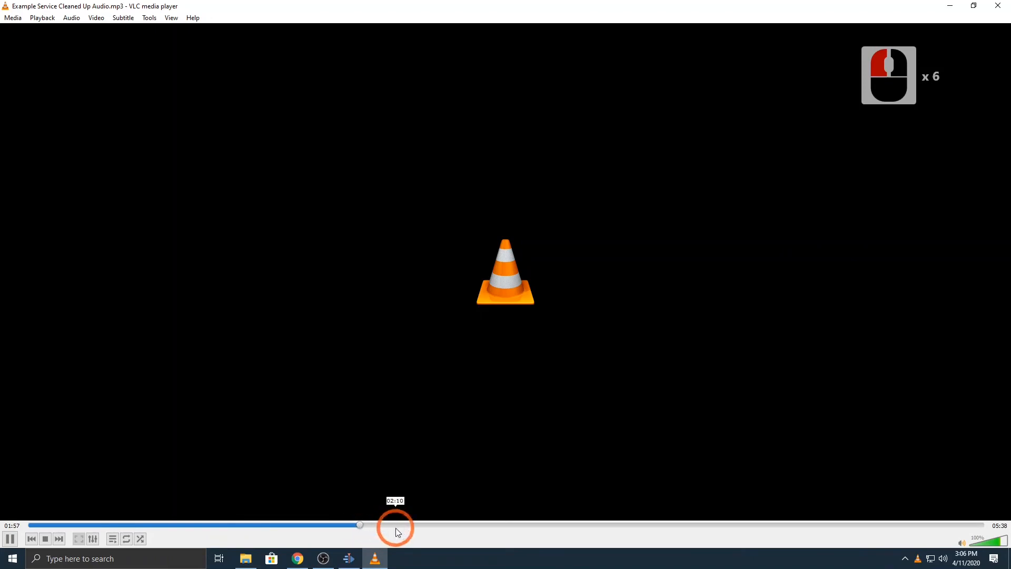
click(339, 525)
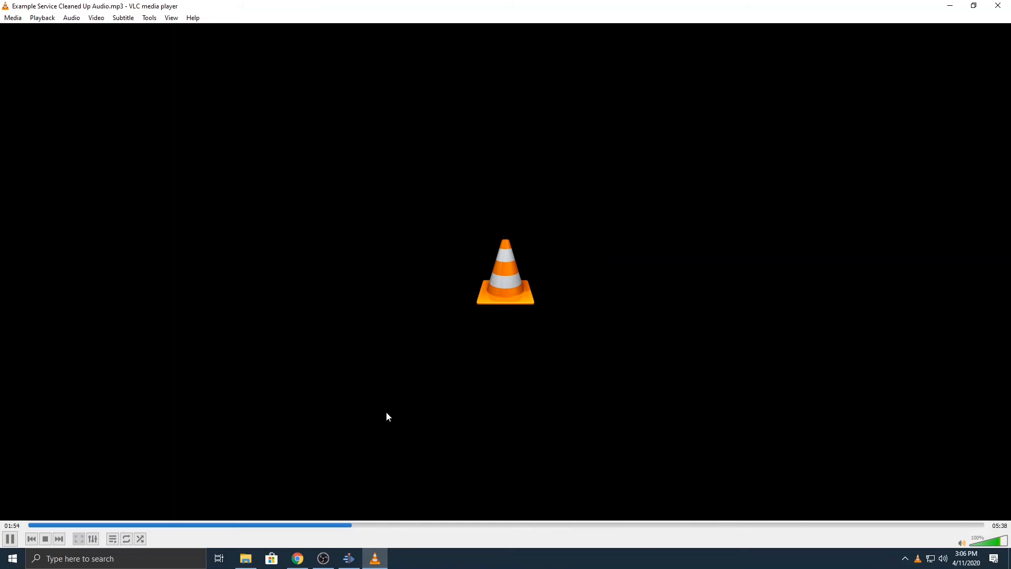
click(998, 7)
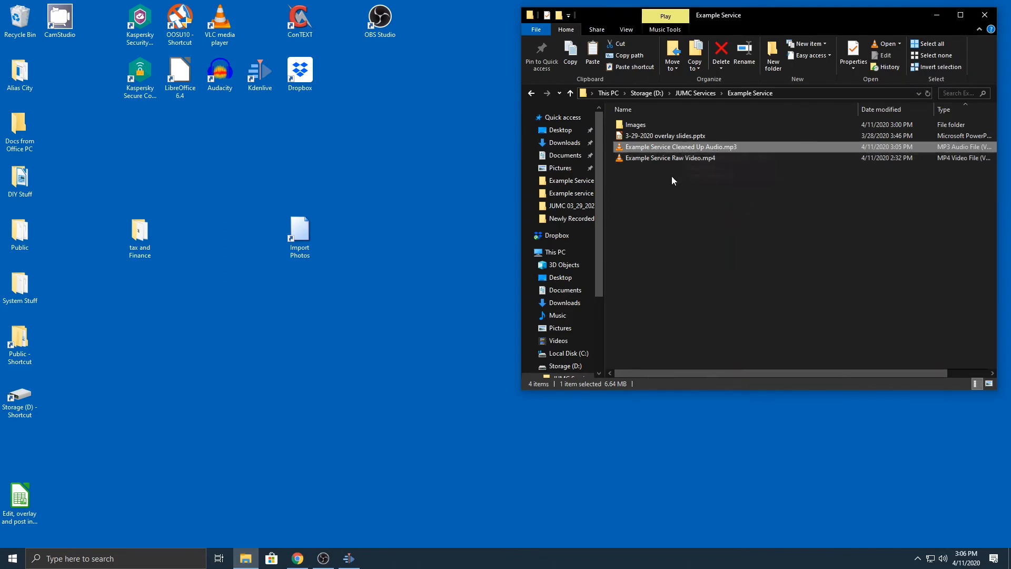
Move the Example Service folder window closer to the middle of the desktop and check the raw video file's details.
click(805, 19)
drag(805, 21, 715, 24)
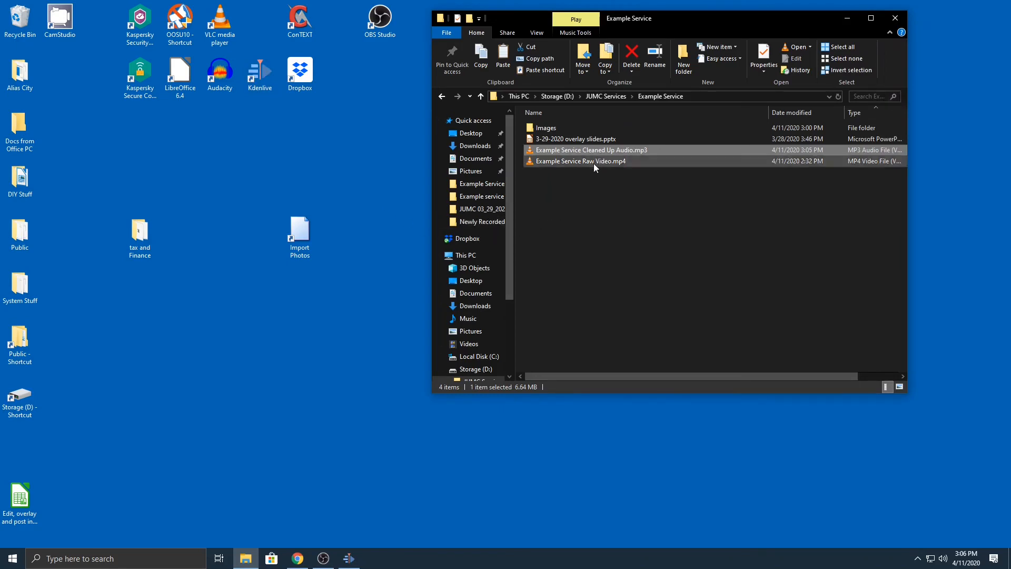
mouse_move(593, 164)
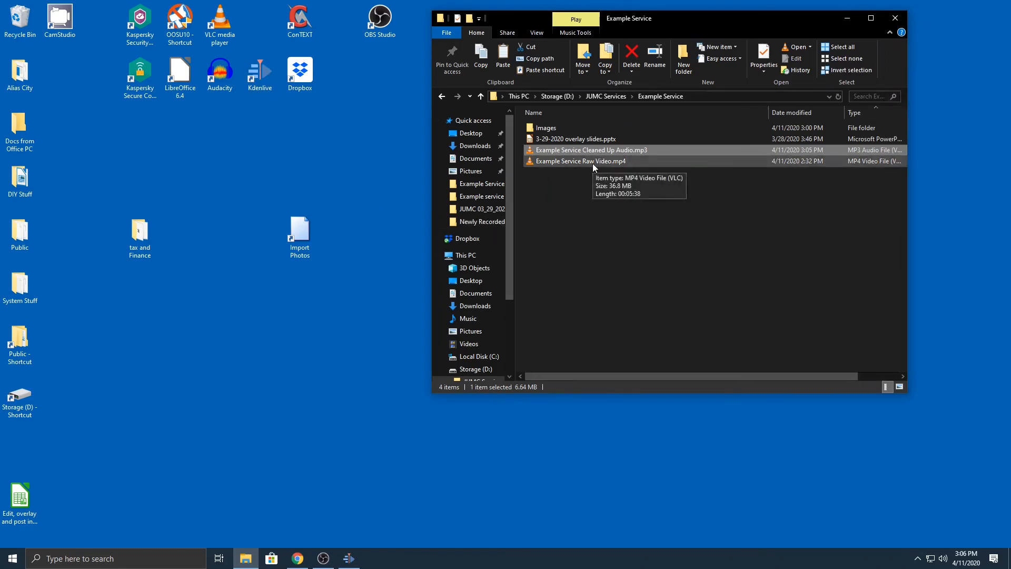